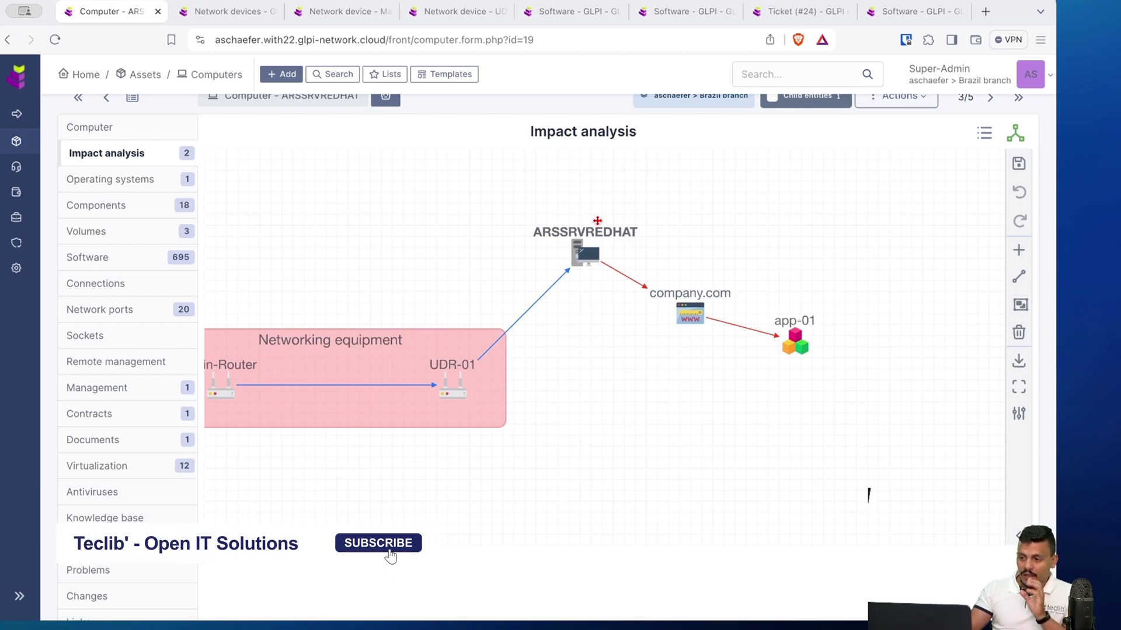
- Pan Main-Router's graph, then UDR-01's to show LiteBeam M5, SMART-TEMP, MBP-DE-ARTHUR, aramis, ARSSRVREDHAT
{"action": "left_click", "coordinate": [227, 11]}
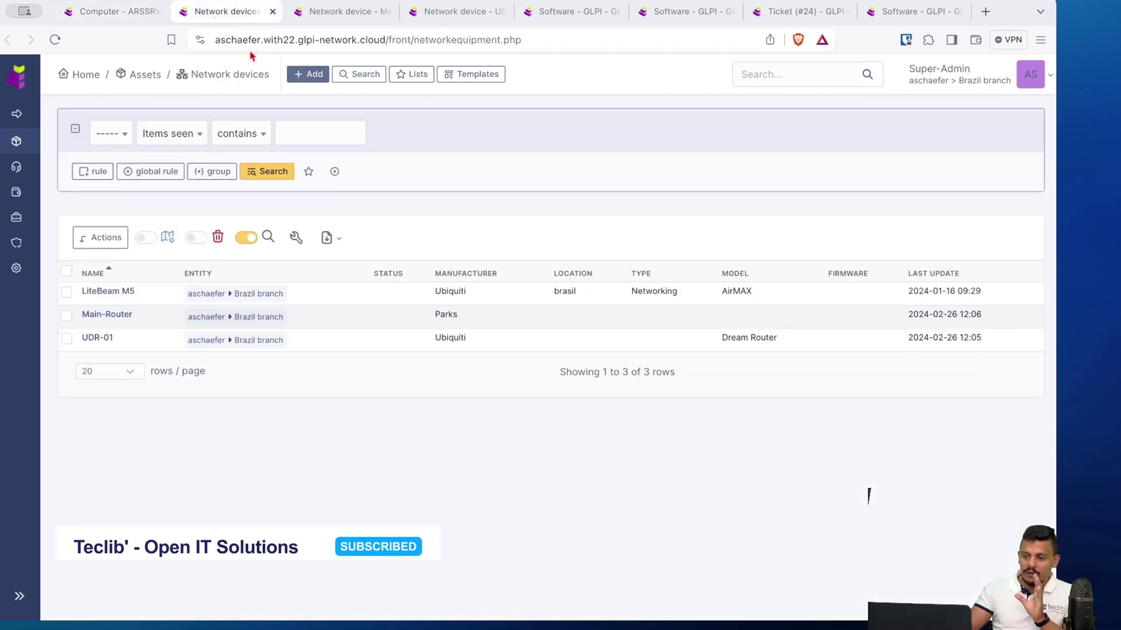
{"action": "left_click", "coordinate": [343, 11]}
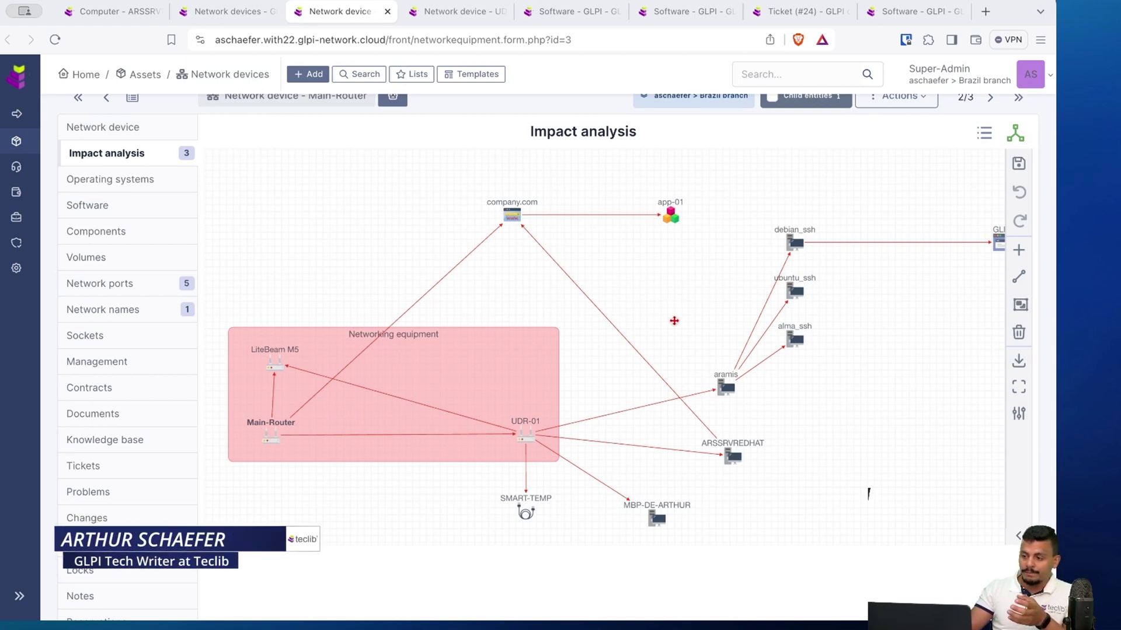
{"action": "left_click_drag", "start_coordinate": [676, 308], "coordinate": [639, 310]}
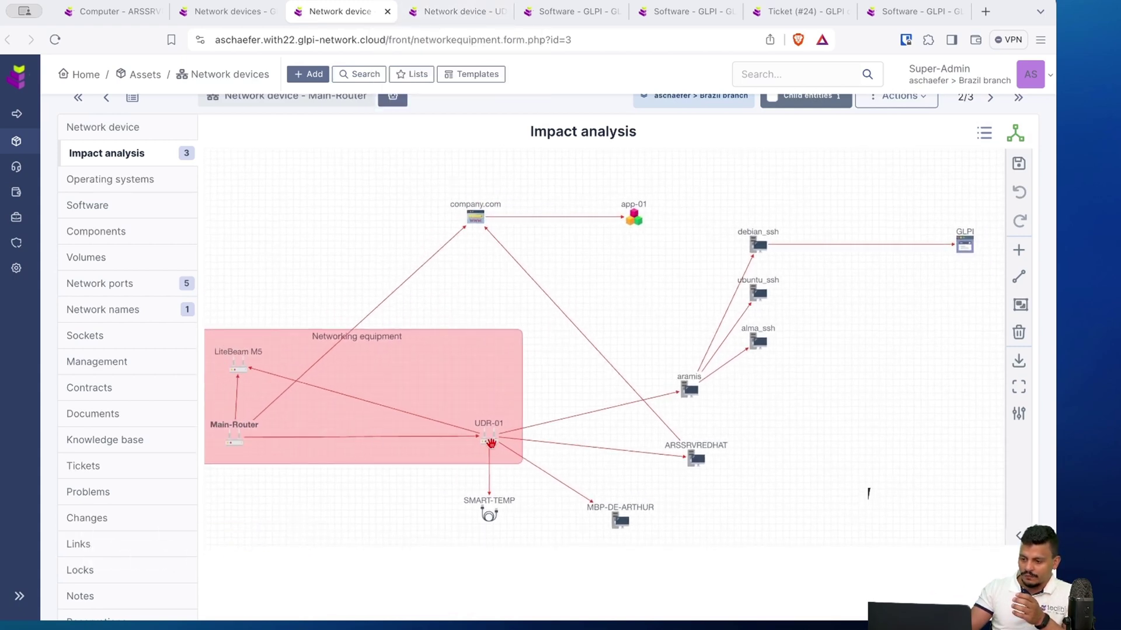
{"action": "left_click", "coordinate": [438, 12]}
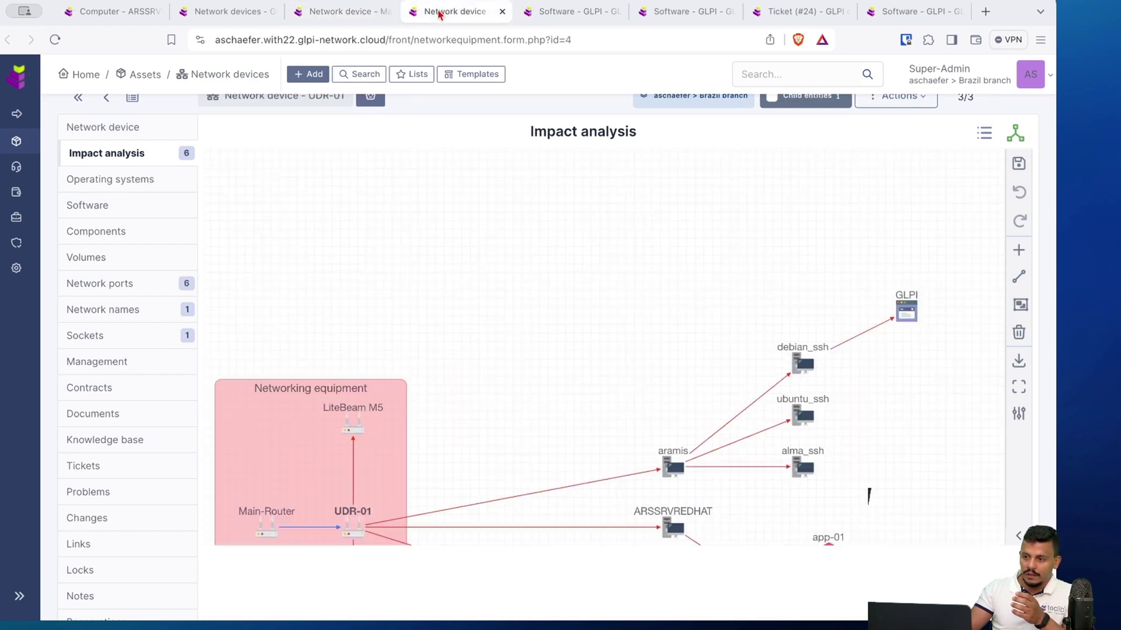
{"action": "left_click_drag", "start_coordinate": [474, 390], "coordinate": [528, 283]}
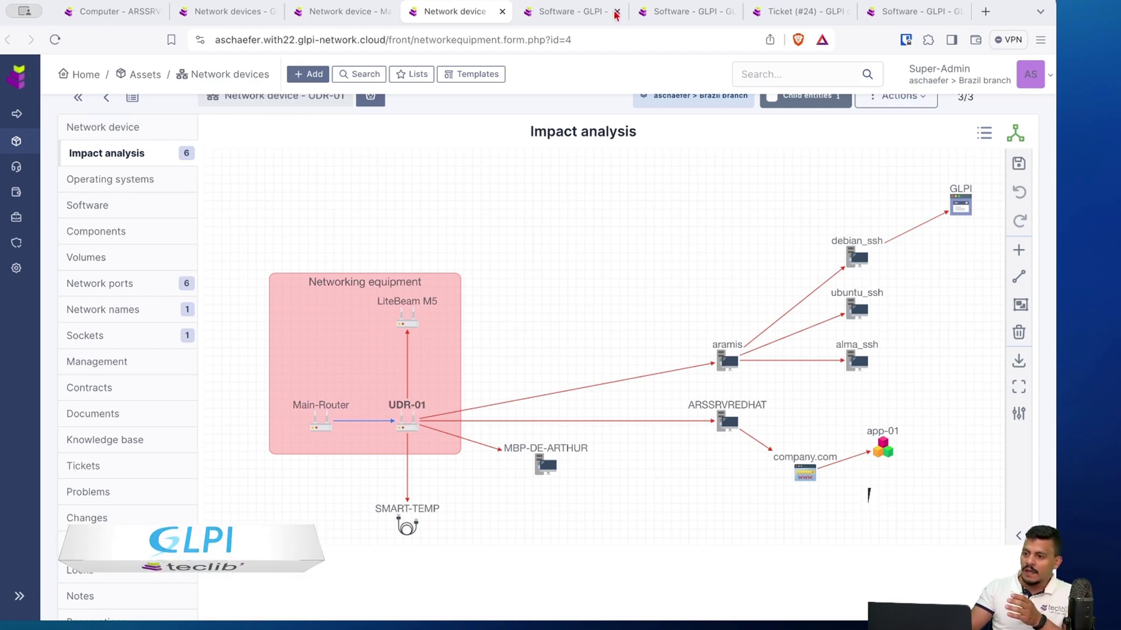
- Drag computer ubuntu_ssh from the Computers list onto the GLPI software's impact graph
{"action": "left_click", "coordinate": [586, 14]}
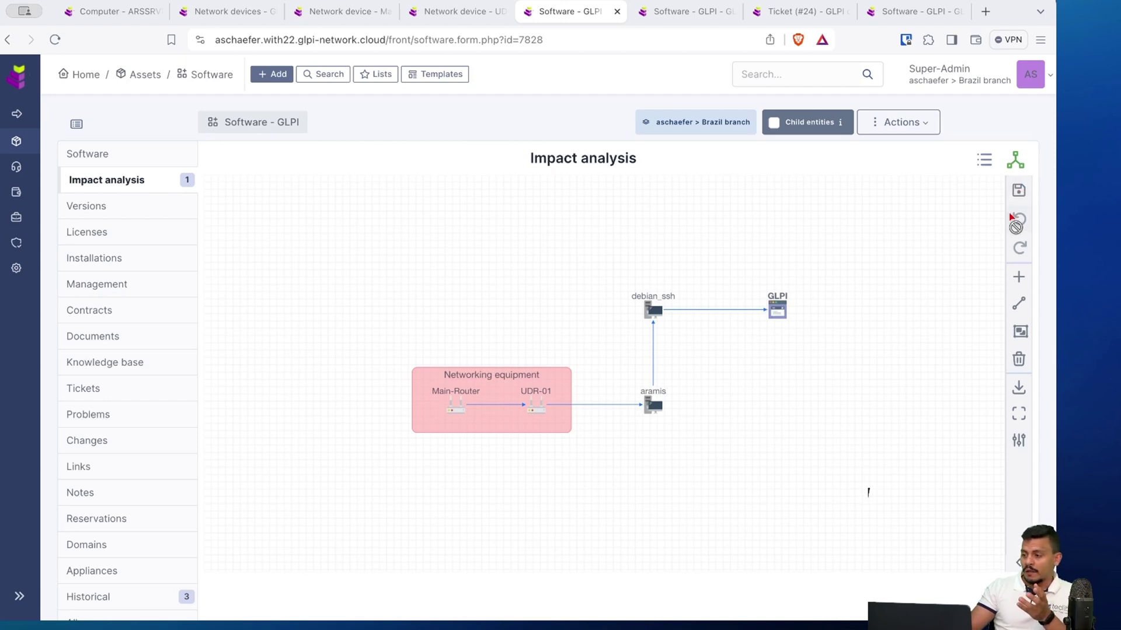
{"action": "left_click", "coordinate": [1020, 278]}
{"action": "left_click", "coordinate": [907, 293]}
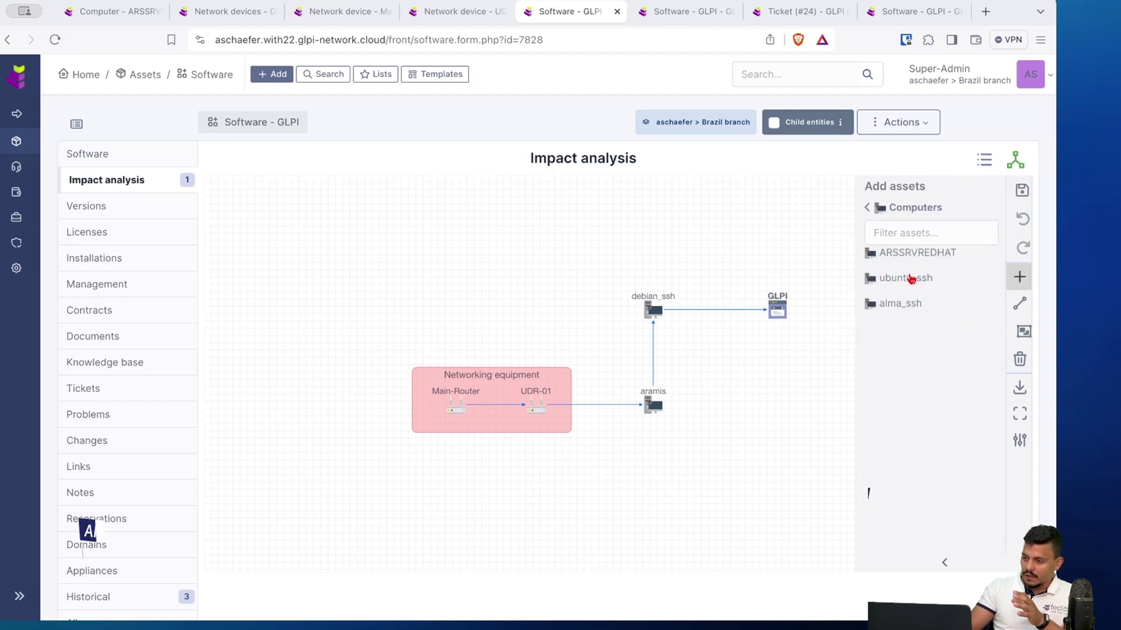
{"action": "left_click_drag", "start_coordinate": [909, 286], "coordinate": [768, 399]}
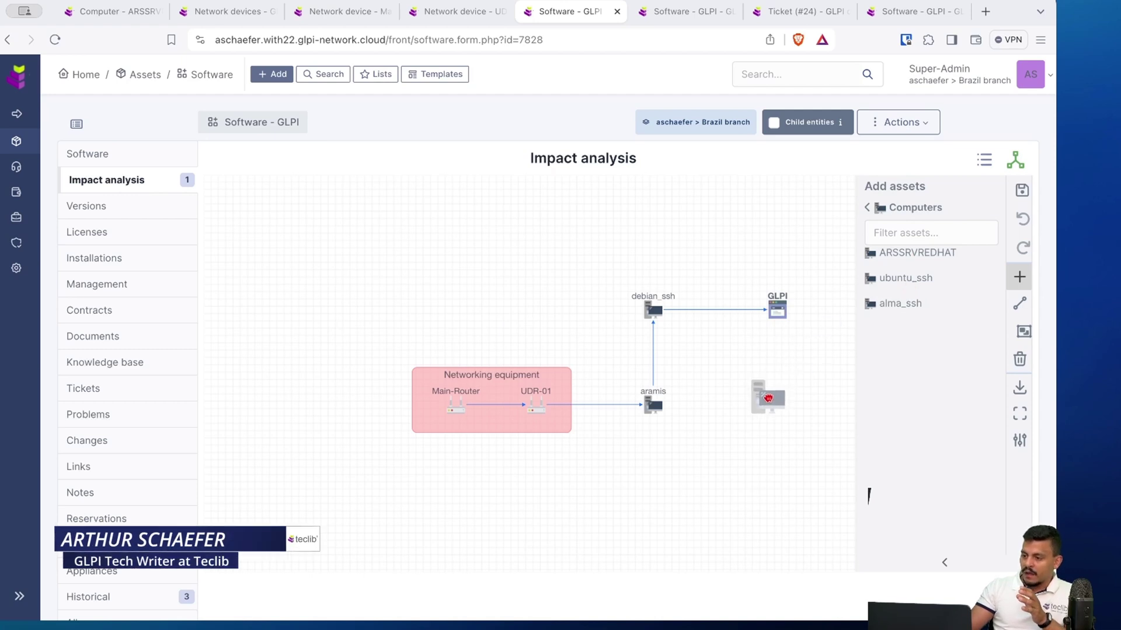
{"action": "left_click_drag", "start_coordinate": [768, 398], "coordinate": [769, 398]}
- Pan the graph to show ubuntu_ssh alongside aramis, debian_ssh and the GLPI node
{"action": "scroll", "coordinate": [769, 398], "scroll_direction": "up", "scroll_amount": 5}
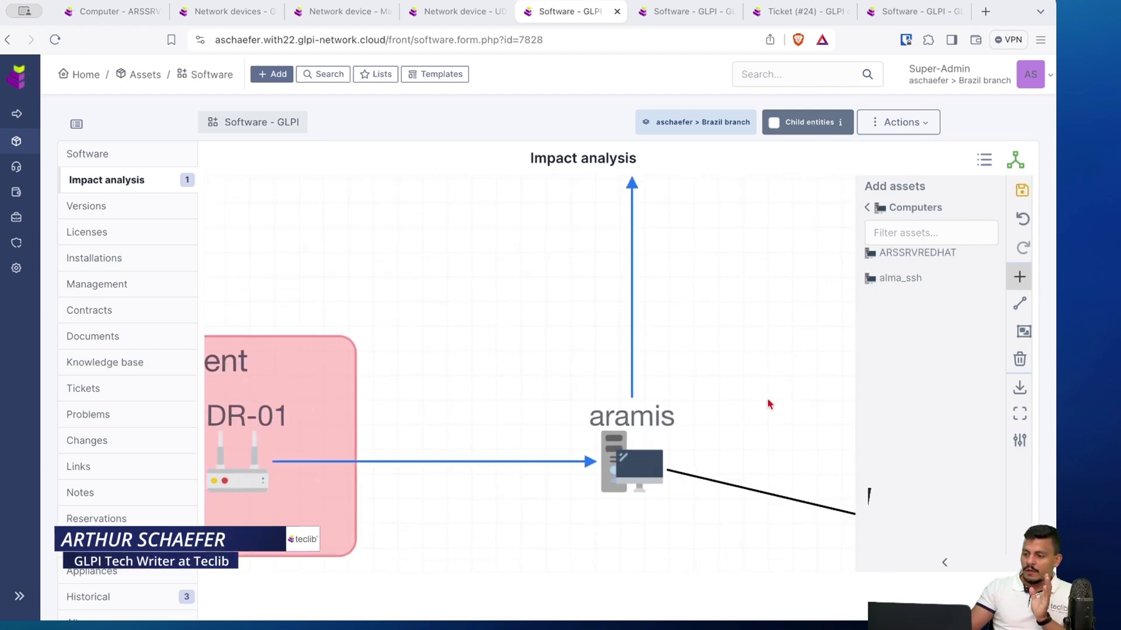
{"action": "left_click", "coordinate": [645, 474]}
{"action": "scroll", "coordinate": [738, 397], "scroll_direction": "down", "scroll_amount": 3}
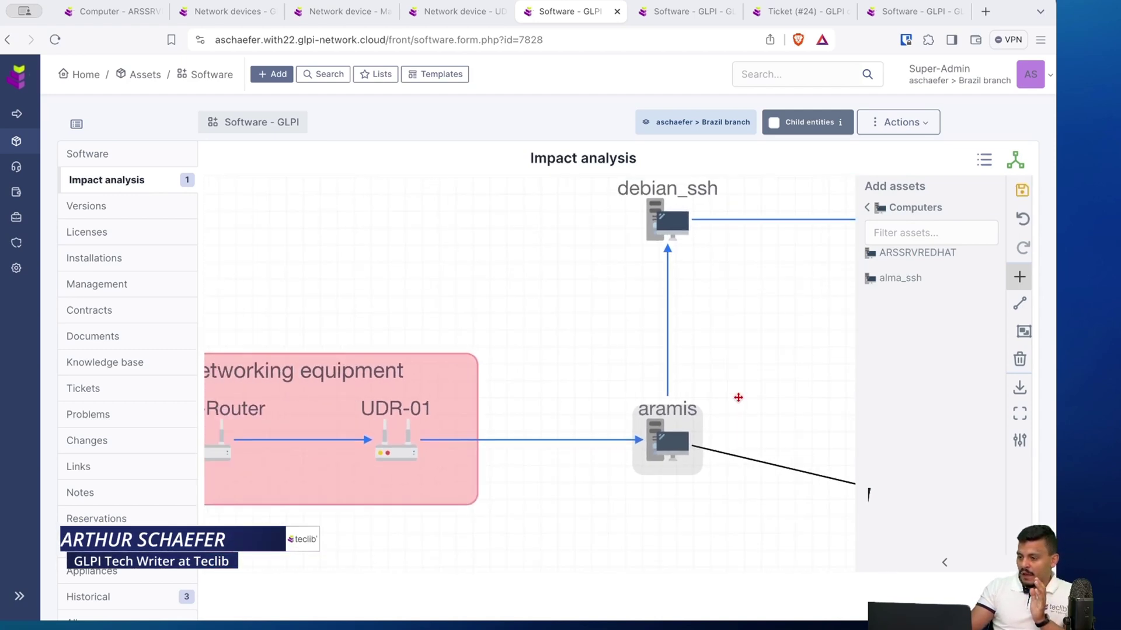
{"action": "scroll", "coordinate": [738, 397], "scroll_direction": "down", "scroll_amount": 2}
{"action": "left_click_drag", "start_coordinate": [762, 386], "coordinate": [358, 305]}
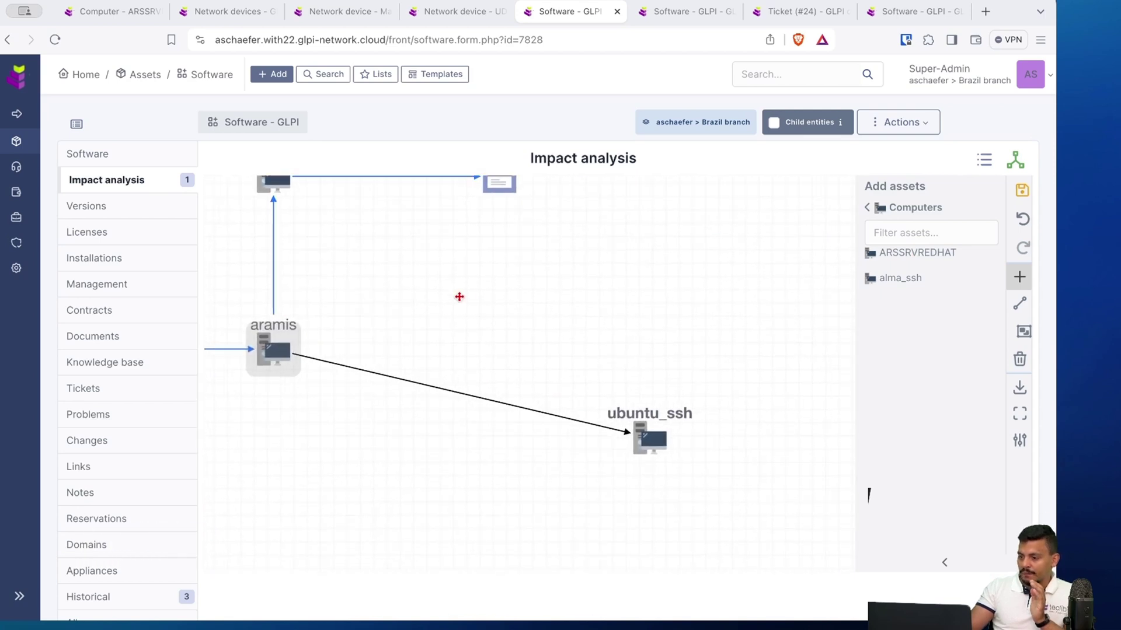
{"action": "left_click_drag", "start_coordinate": [482, 291], "coordinate": [498, 418]}
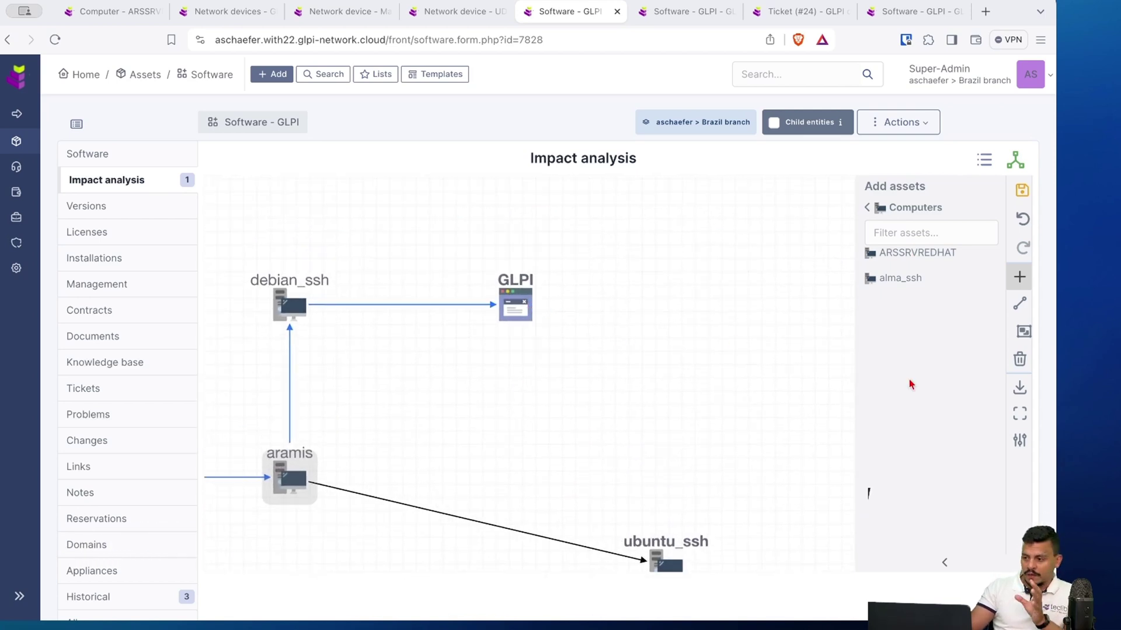
- Draw an impact relation from ubuntu_ssh to the GLPI software and save it
{"action": "left_click", "coordinate": [1013, 304]}
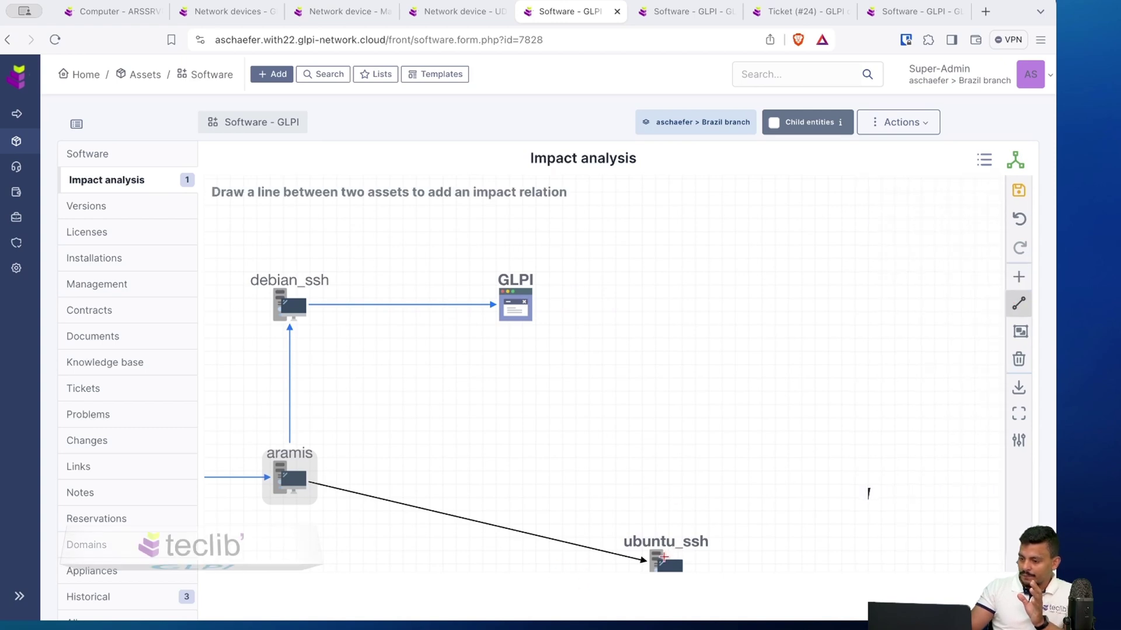
{"action": "mouse_move", "coordinate": [676, 549]}
{"action": "left_mouse_down"}
{"action": "mouse_move", "coordinate": [622, 490]}
{"action": "mouse_move", "coordinate": [525, 323]}
{"action": "left_mouse_up"}
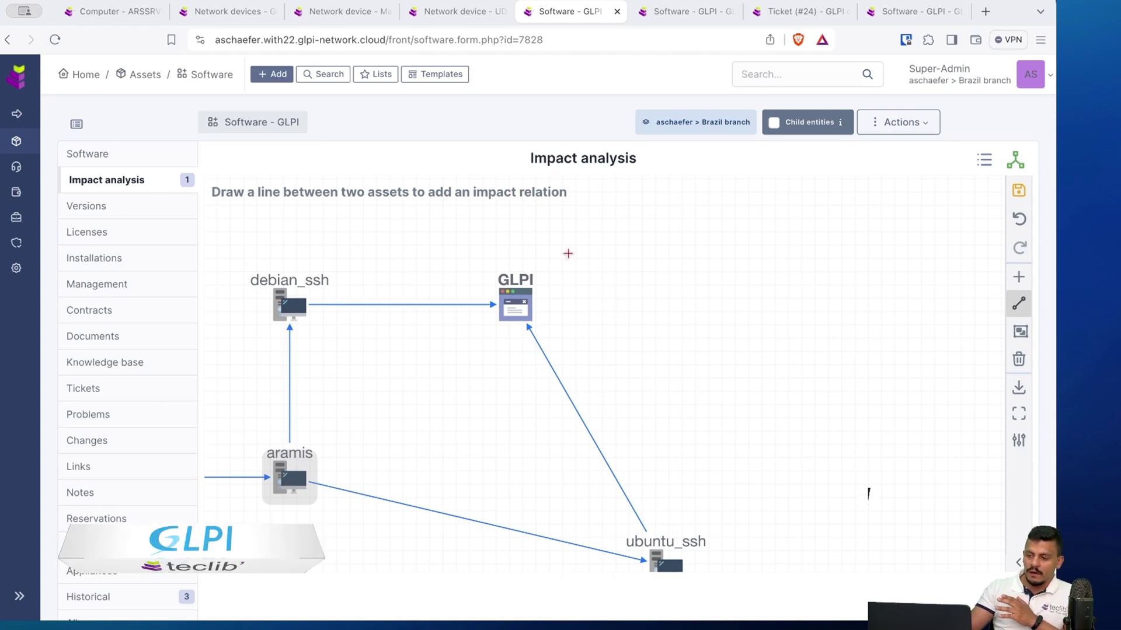
{"action": "key", "text": "ctrl+s"}
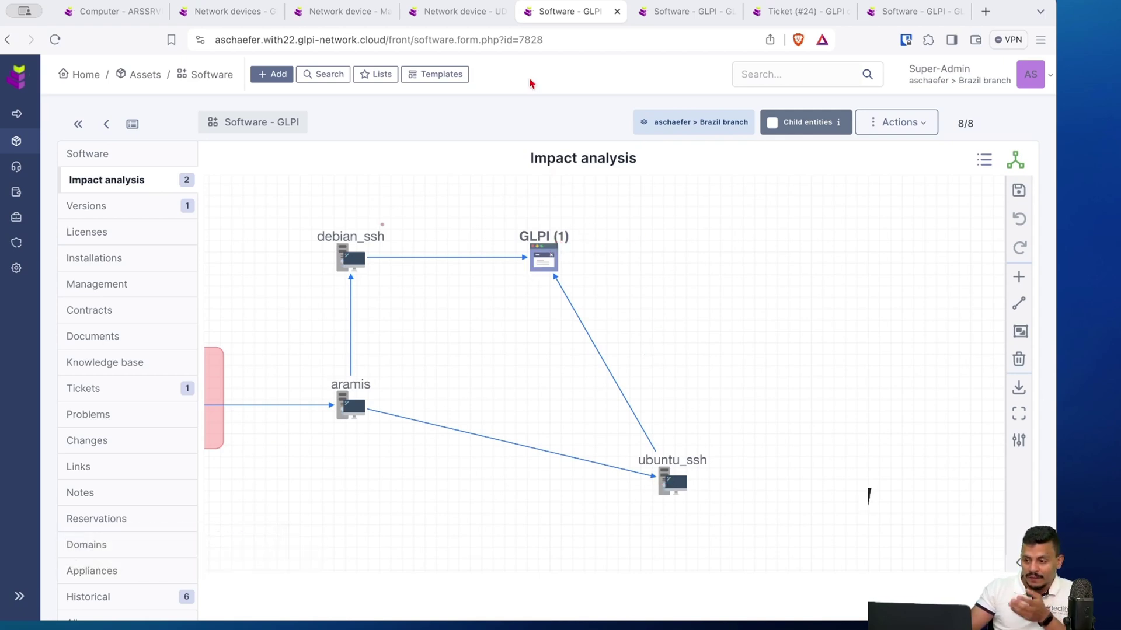
- Draw the reverse relation from the GLPI software to ubuntu_ssh and save the graph
{"action": "left_click", "coordinate": [1017, 306]}
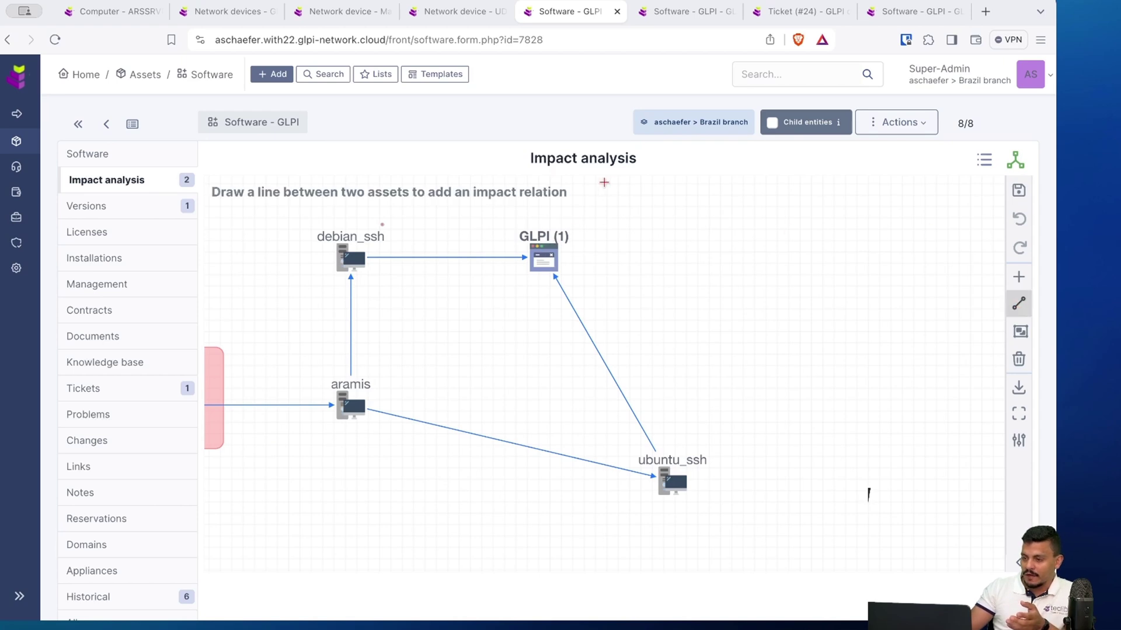
{"action": "mouse_move", "coordinate": [549, 263]}
{"action": "left_mouse_down"}
{"action": "mouse_move", "coordinate": [632, 315]}
{"action": "mouse_move", "coordinate": [643, 442]}
{"action": "mouse_move", "coordinate": [673, 461]}
{"action": "left_mouse_up"}
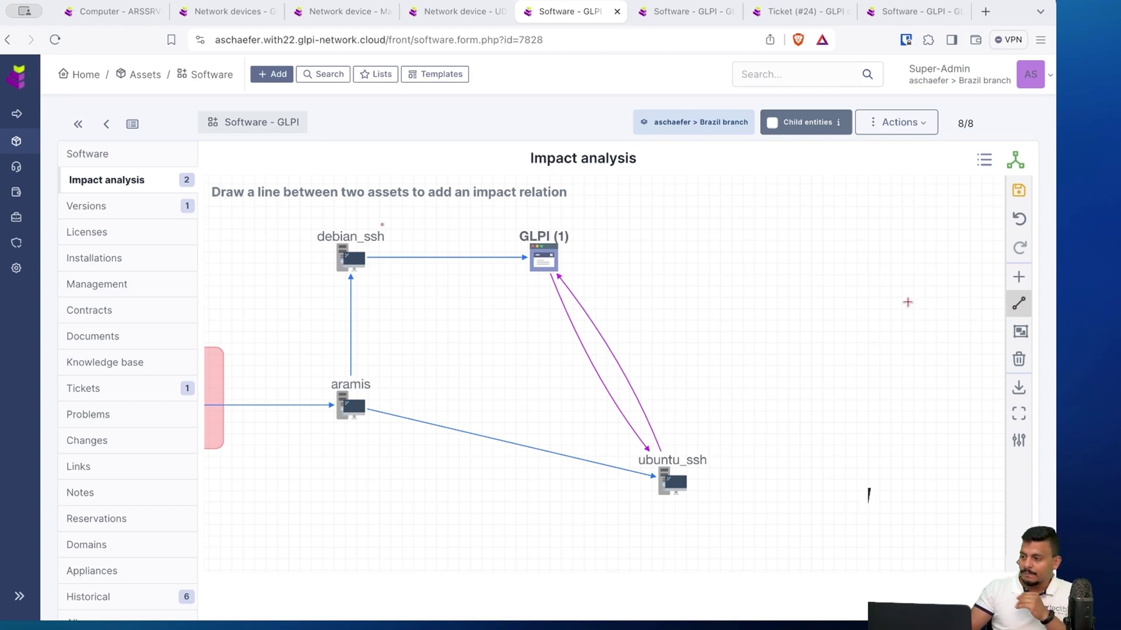
{"action": "left_click", "coordinate": [1024, 195]}
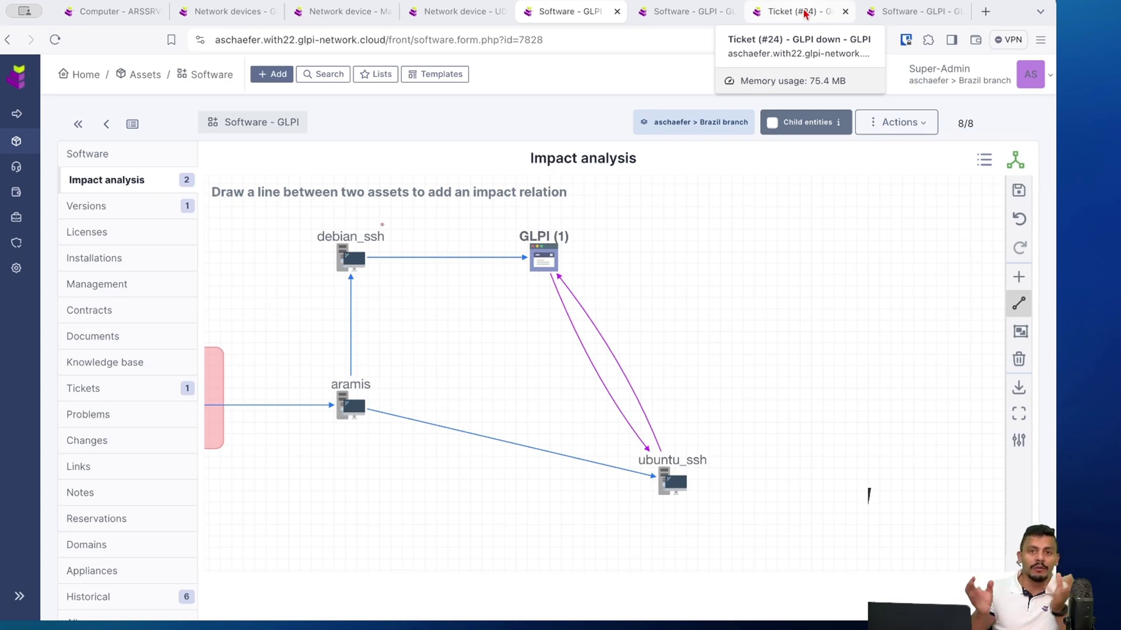
- From ticket #24 'GLPI down', open its linked Items and follow the GLPI software link
{"action": "left_click", "coordinate": [805, 14]}
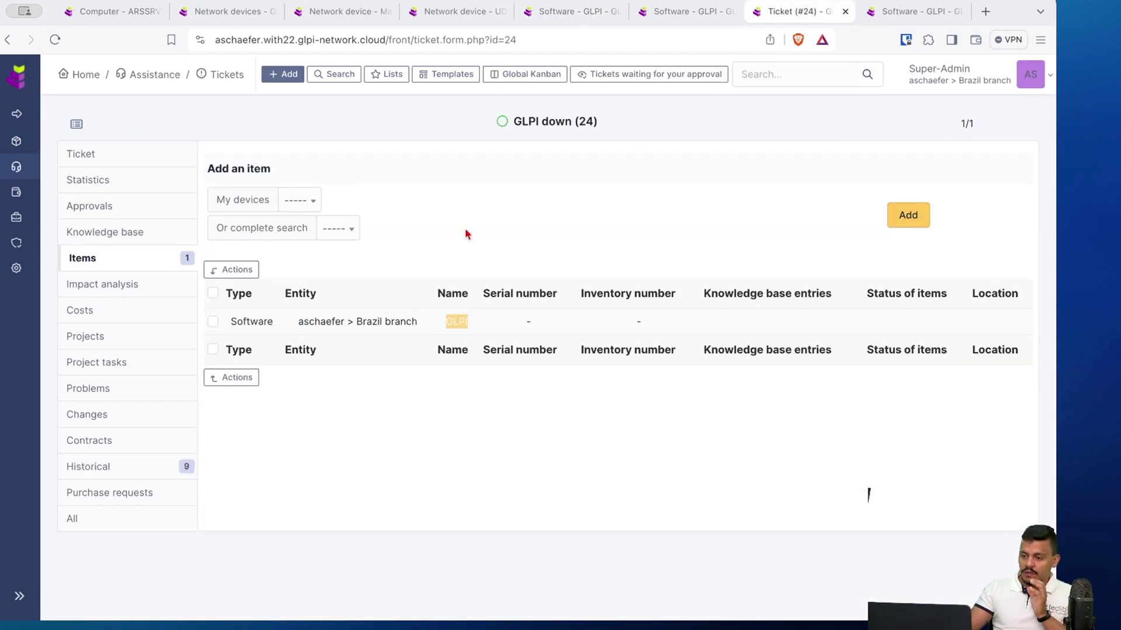
{"action": "left_click", "coordinate": [79, 154]}
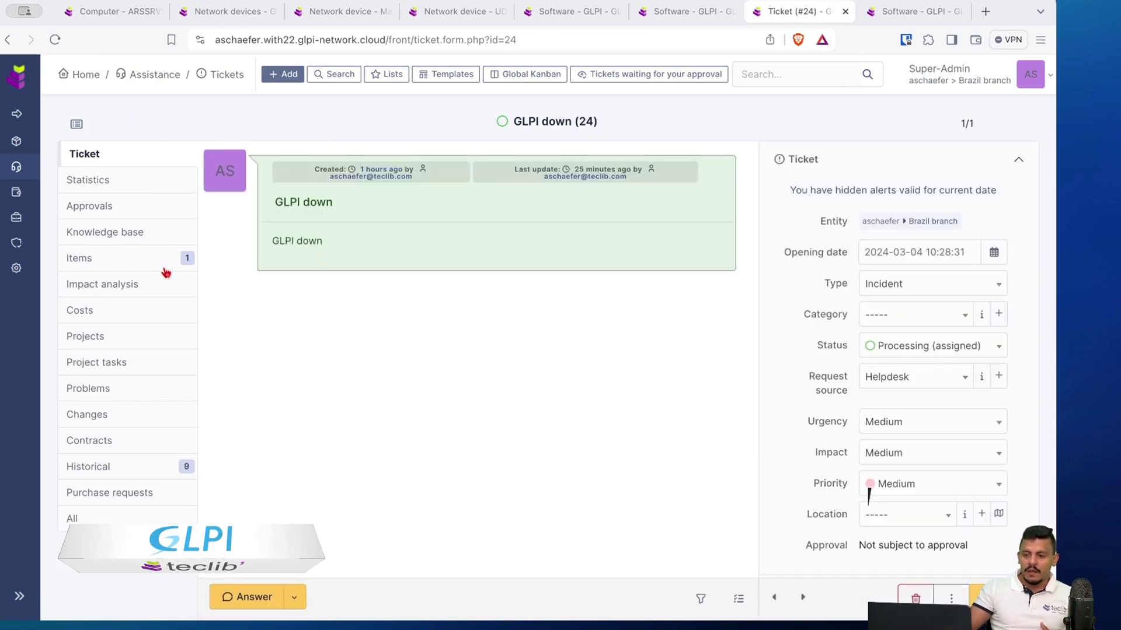
{"action": "left_click", "coordinate": [143, 263]}
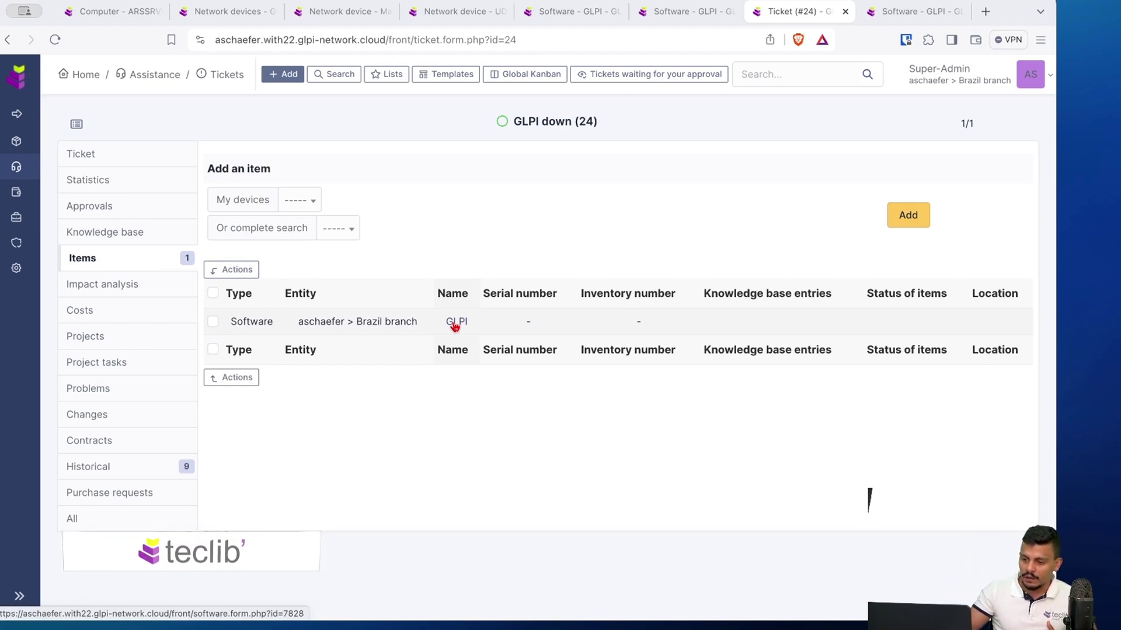
{"action": "left_click", "coordinate": [455, 324]}
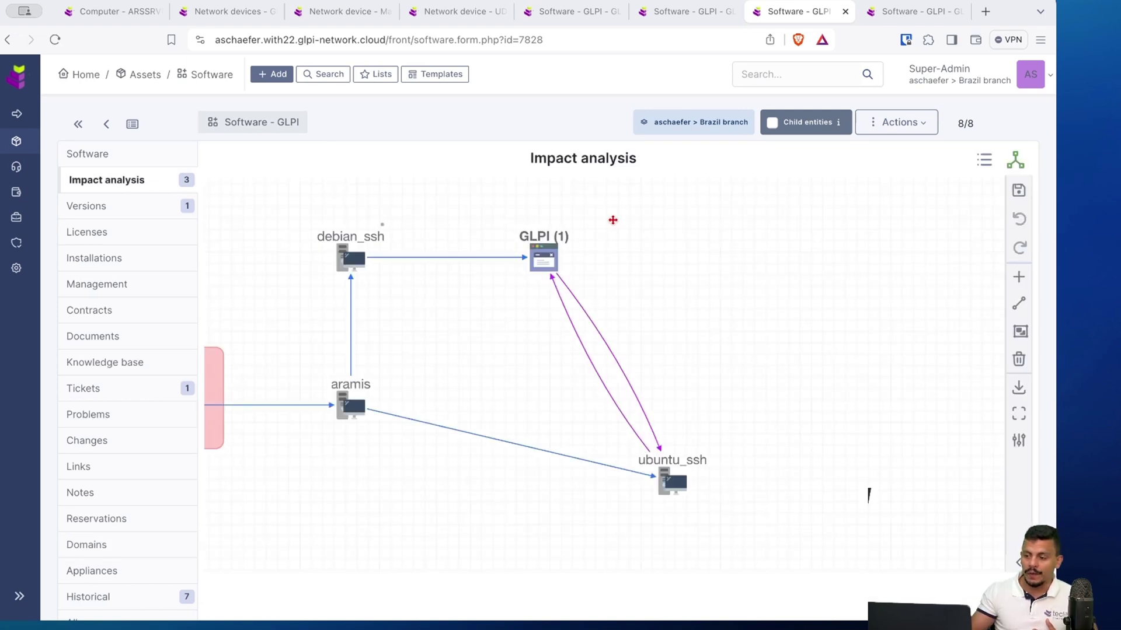
- Show the GLPI software's Impact analysis graph, panned to include the Networking equipment group
{"action": "left_click", "coordinate": [70, 158]}
{"action": "left_click", "coordinate": [129, 185]}
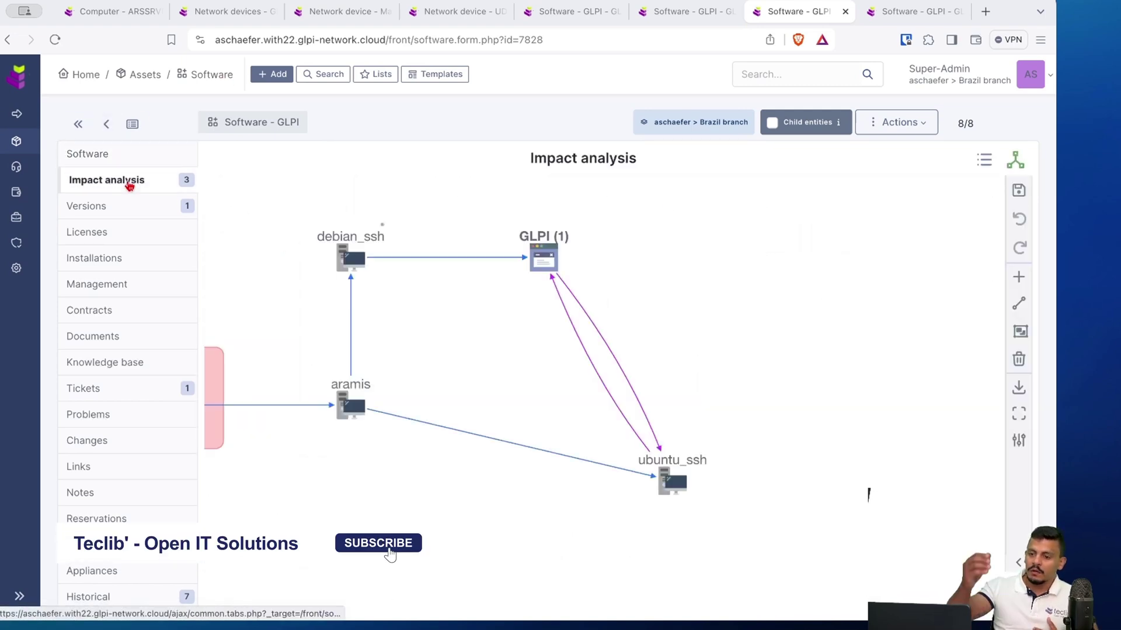
{"action": "left_click_drag", "start_coordinate": [414, 333], "coordinate": [625, 356]}
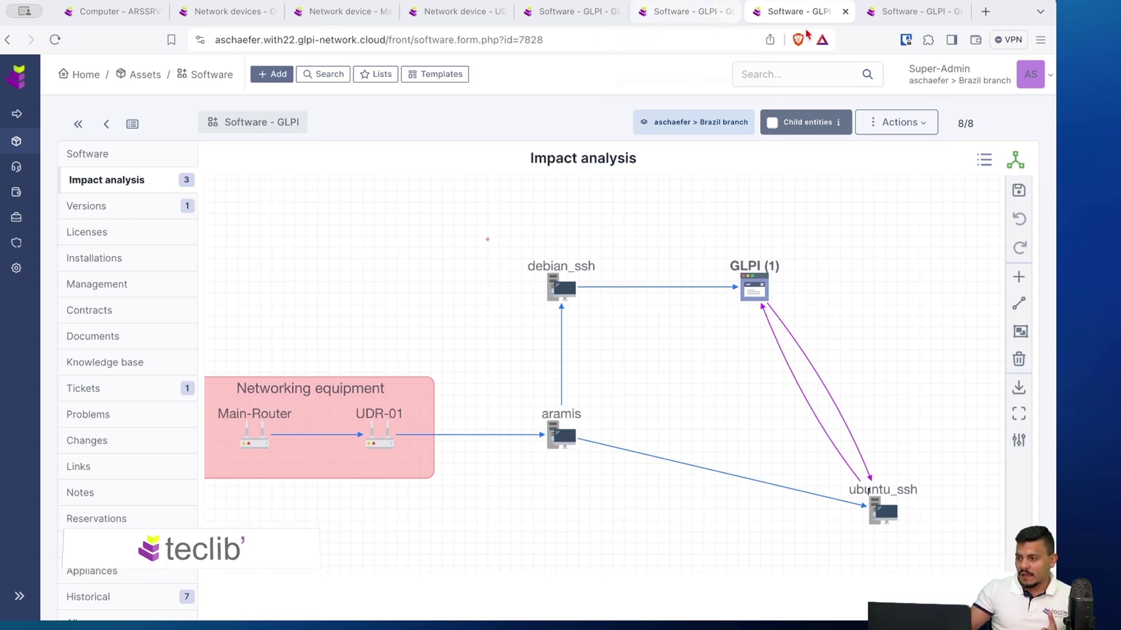
- Post the follow-up 'Team is working on an update on a server. ETA 15 minutes.' on ticket #24
{"action": "left_click", "coordinate": [8, 41]}
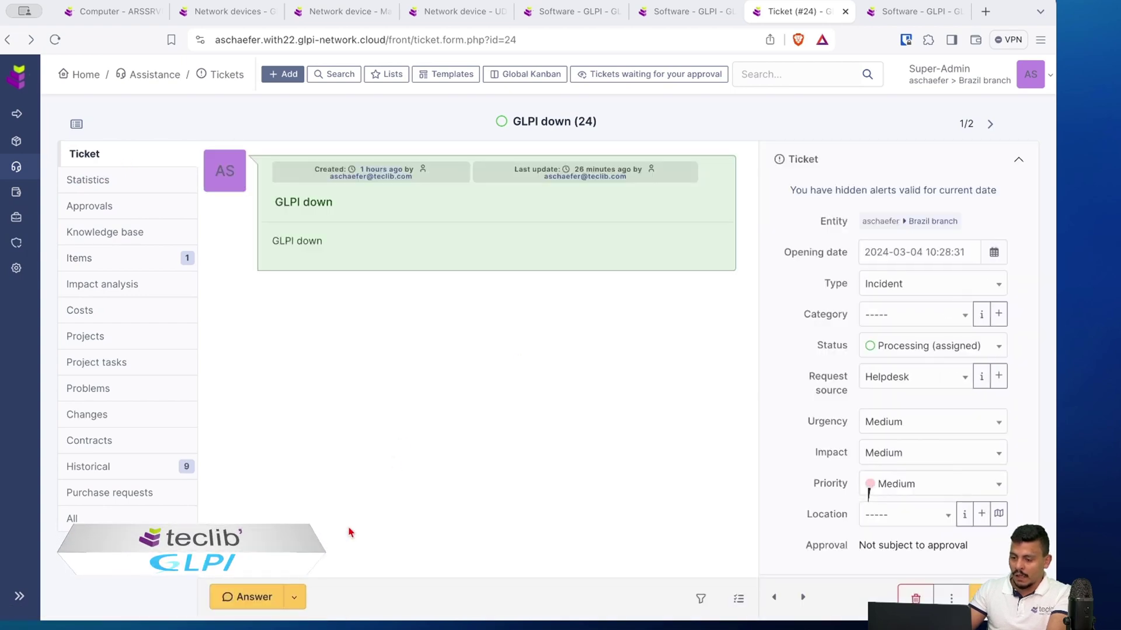
{"action": "left_click", "coordinate": [252, 606]}
{"action": "left_click", "coordinate": [238, 369]}
{"action": "type", "text": "Tem"}
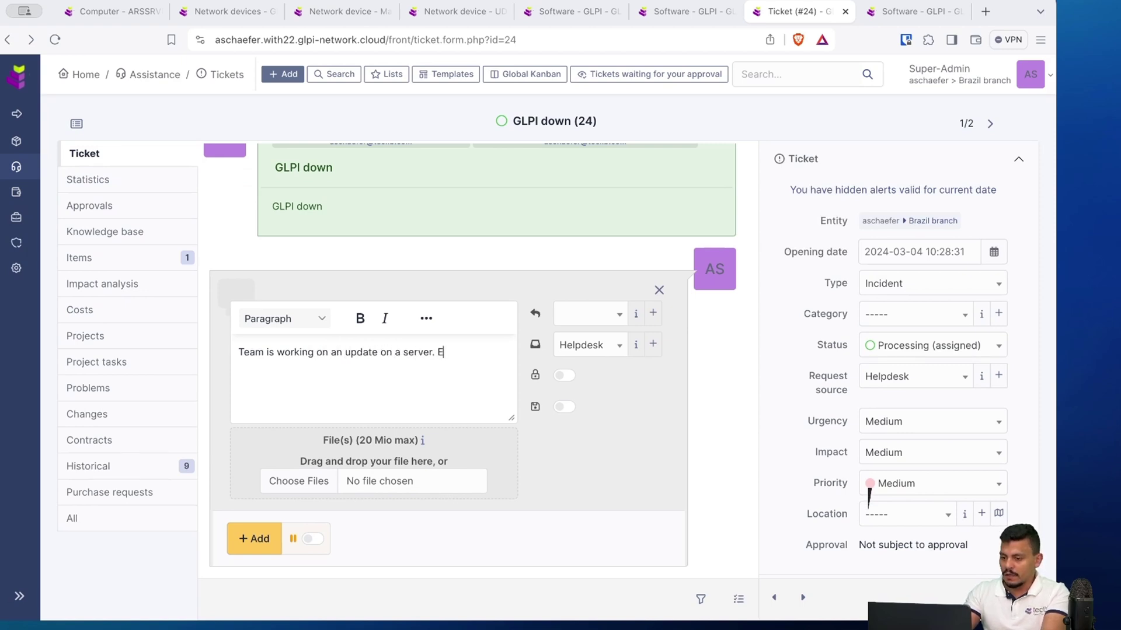
{"action": "type", "text": "utes."}
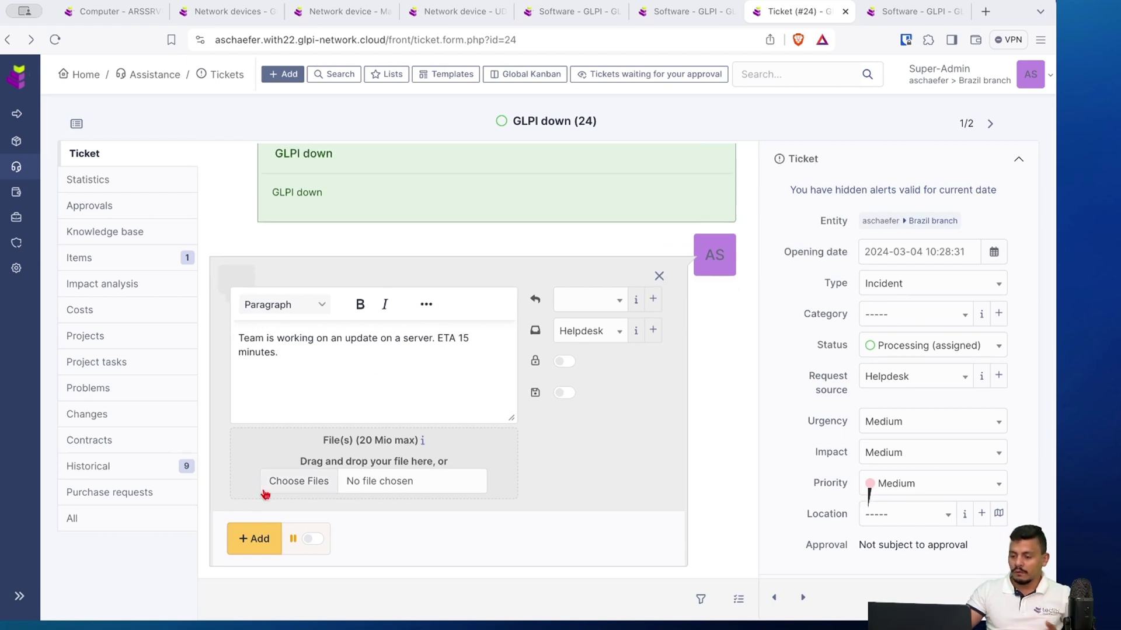
{"action": "left_click", "coordinate": [263, 545]}
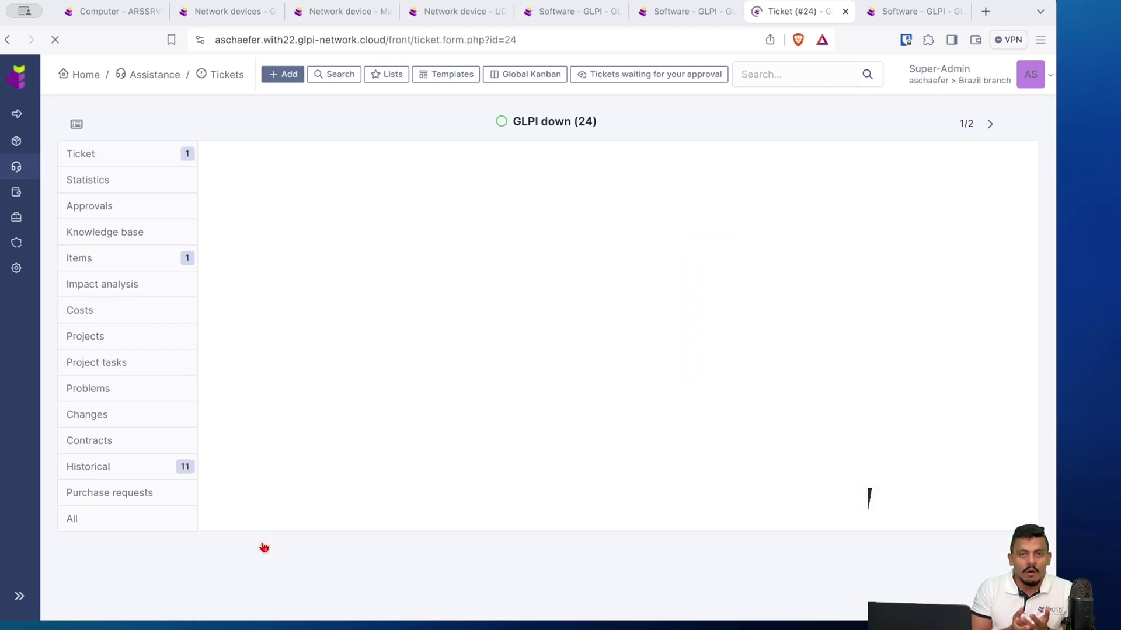